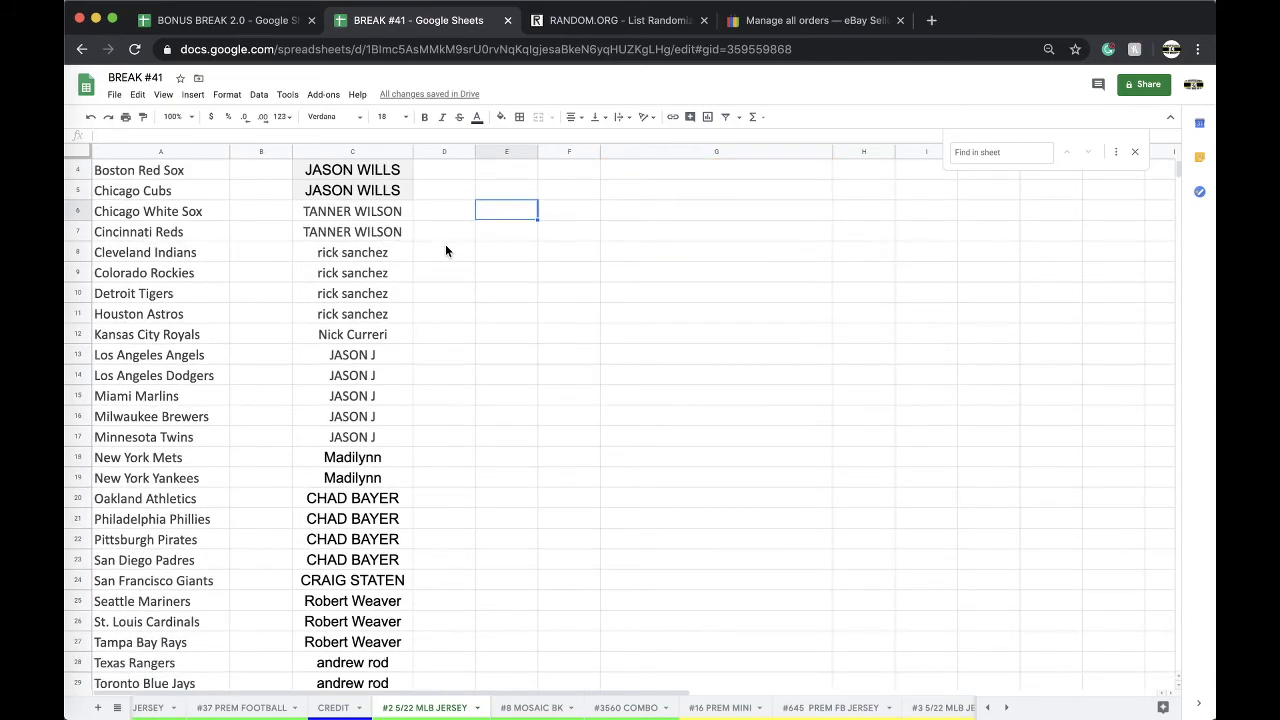
Copy the full list of participant names in column C and switch to the RANDOM.ORG List Randomizer.
scroll(440, 260, down, 3)
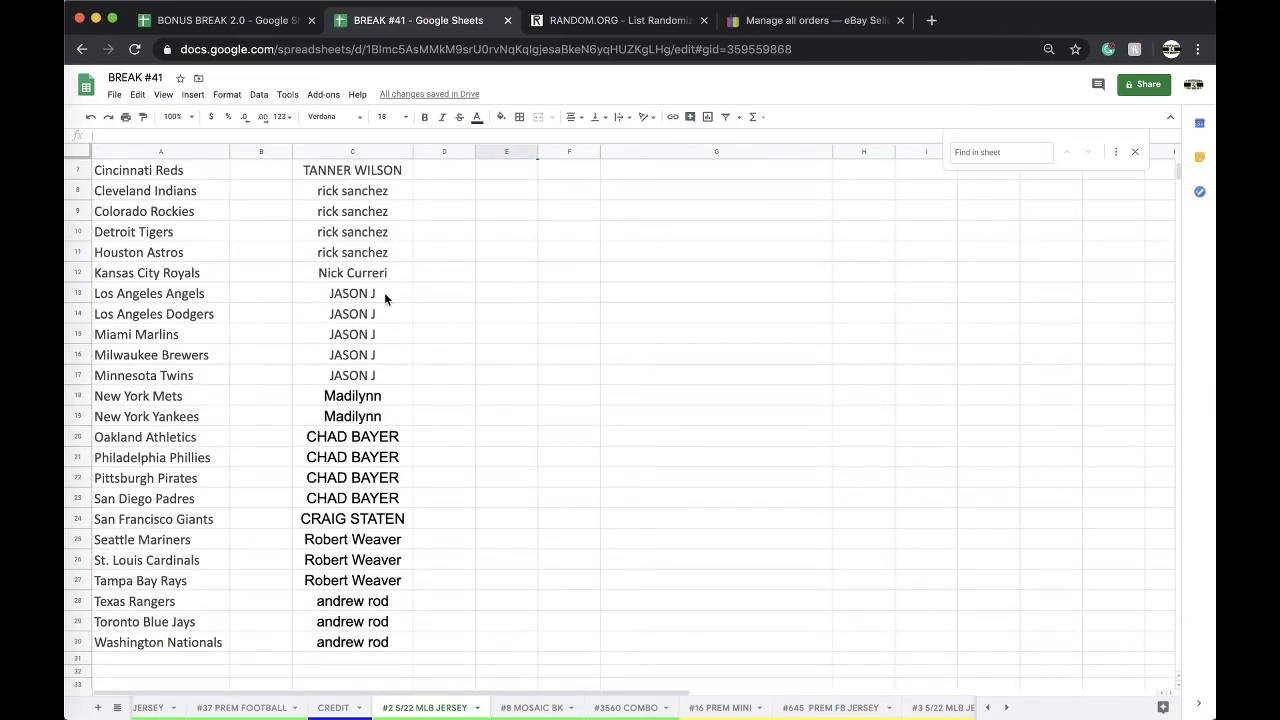
scroll(503, 294, down, 3)
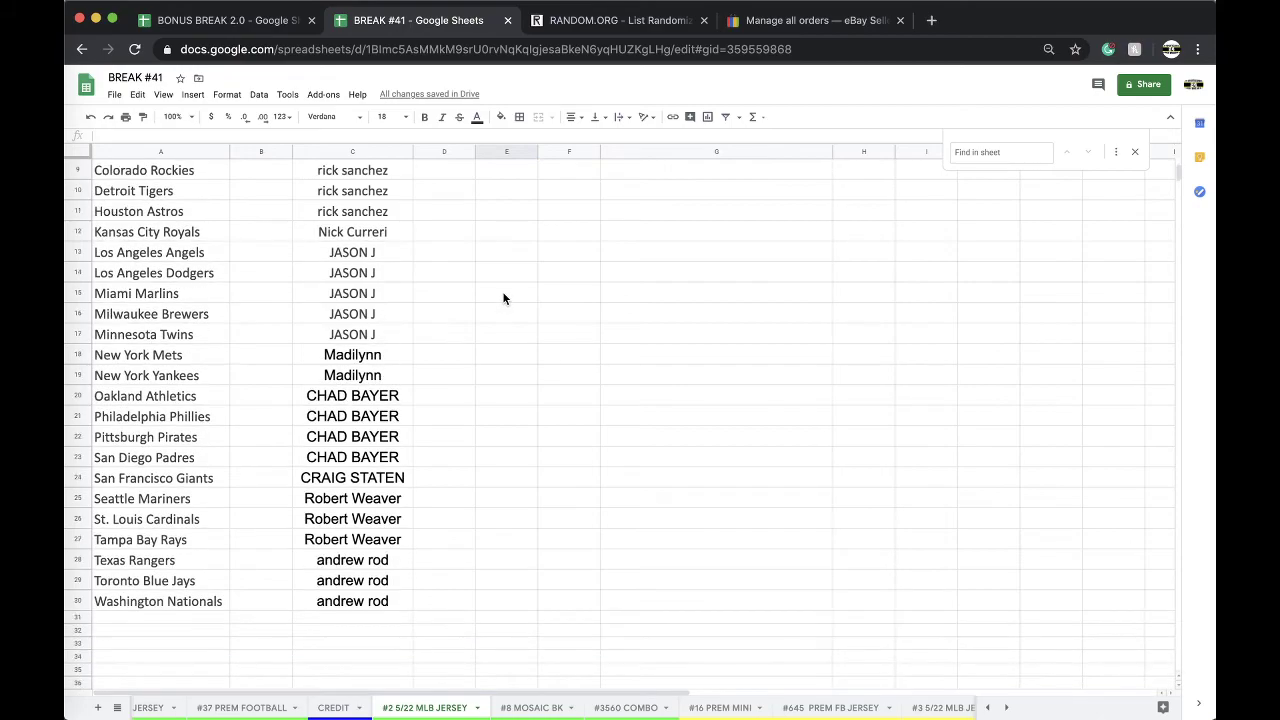
click(371, 152)
click(610, 22)
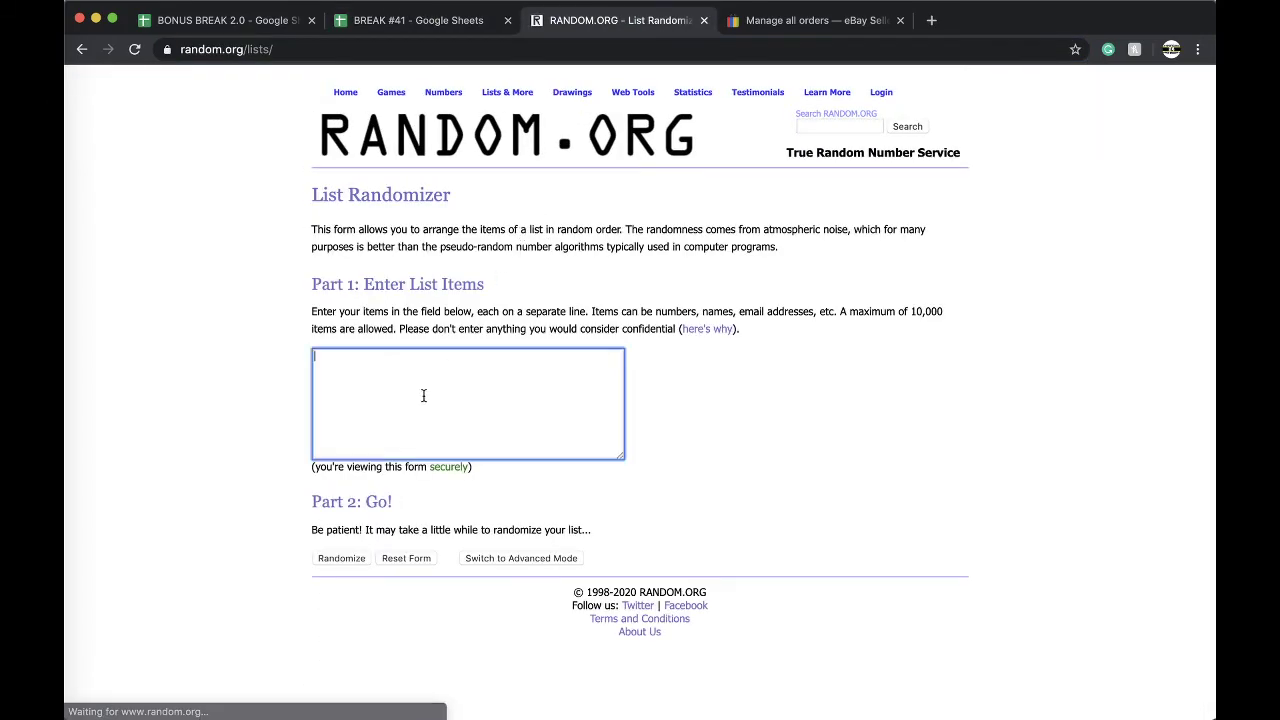
Paste the copied participant names into the list randomizer and randomize the list five times.
click(340, 558)
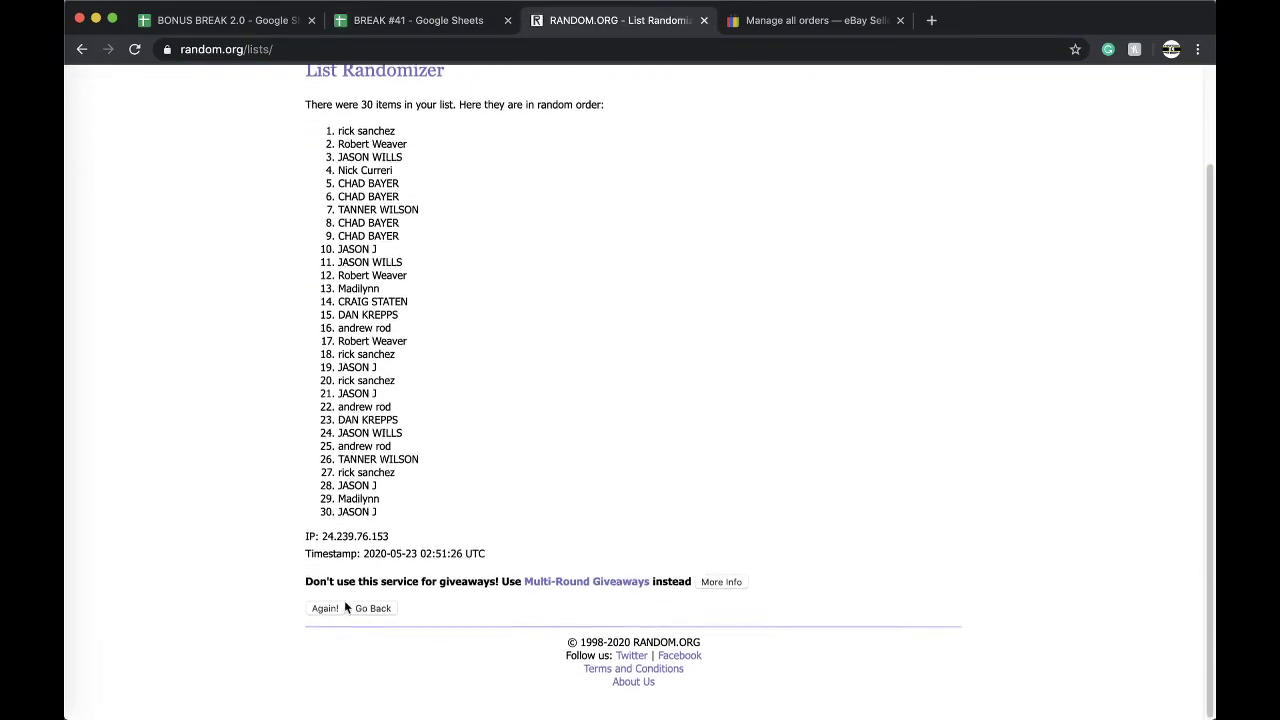
click(325, 620)
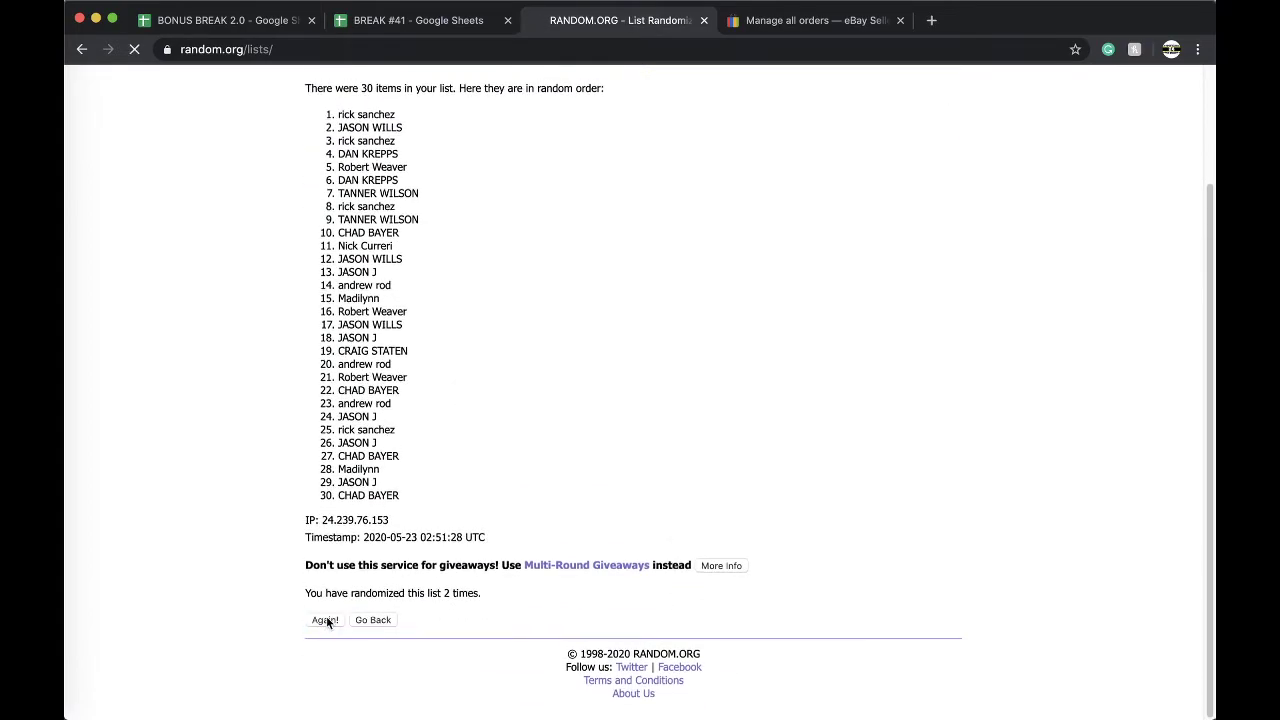
click(326, 620)
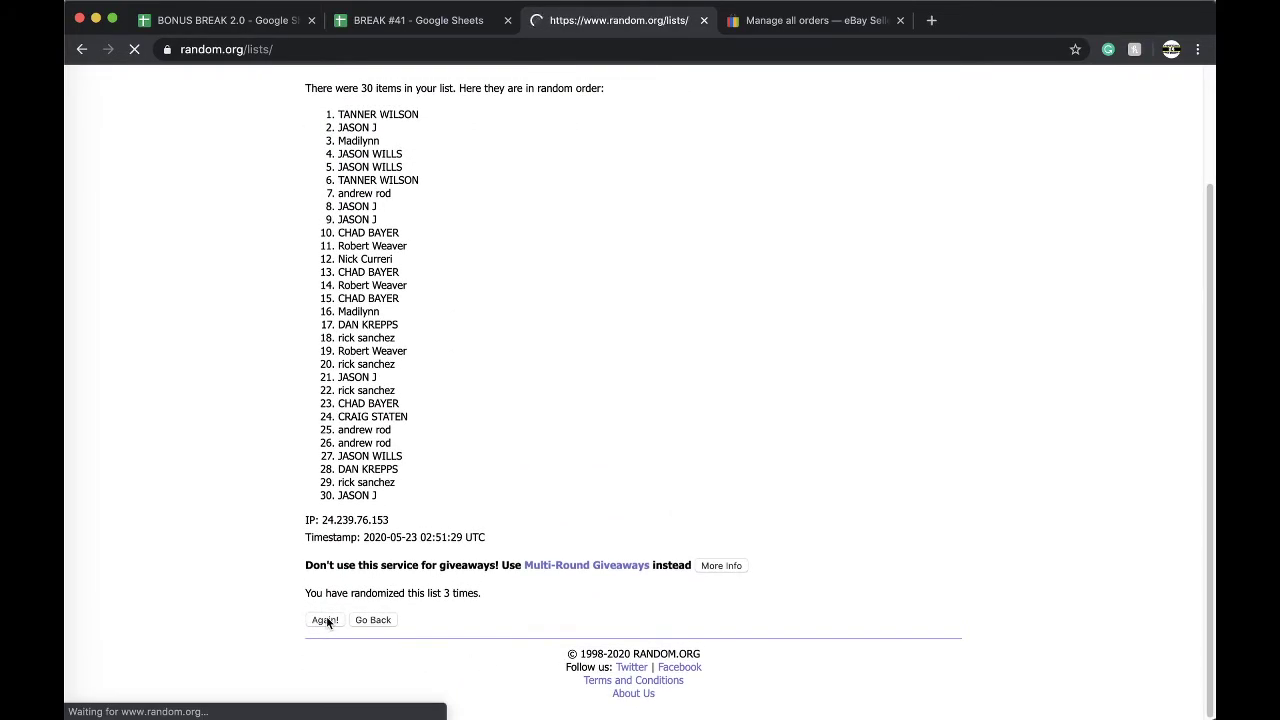
click(327, 620)
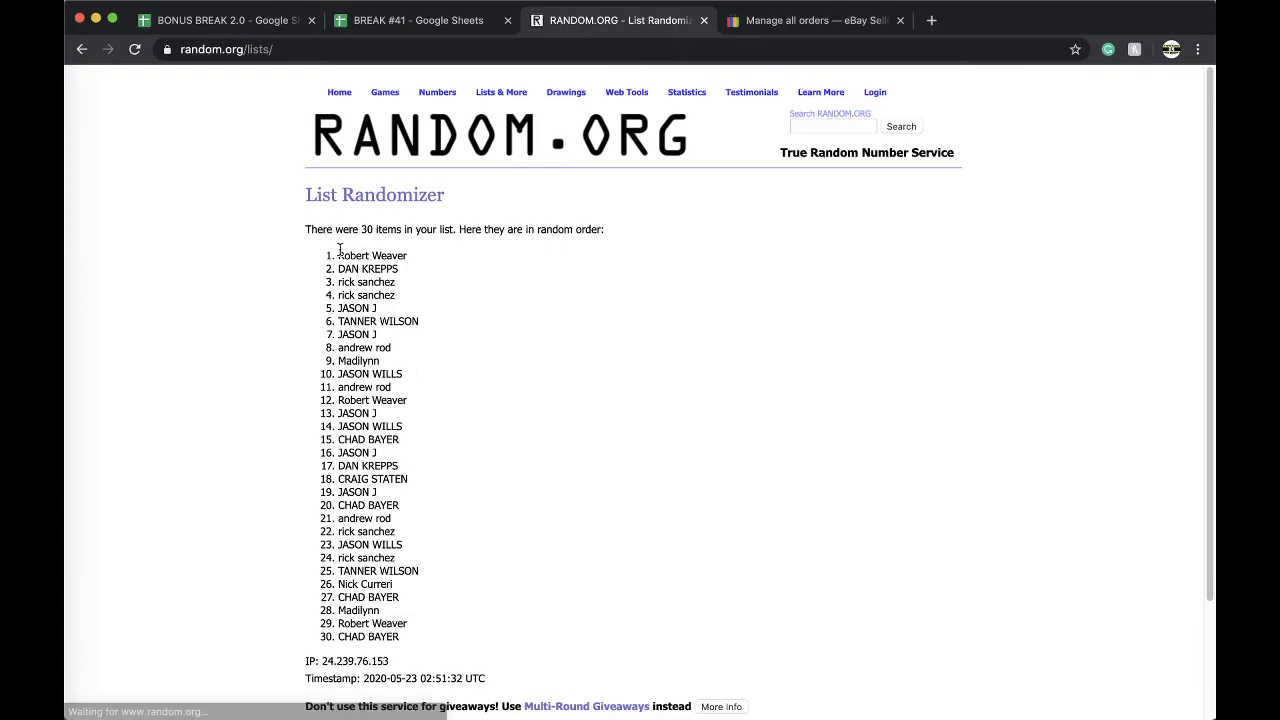
Copy the final randomized names into column B of the BREAK #41 sheet, starting at B1, and set their font size to 18.
drag(340, 246, 451, 487)
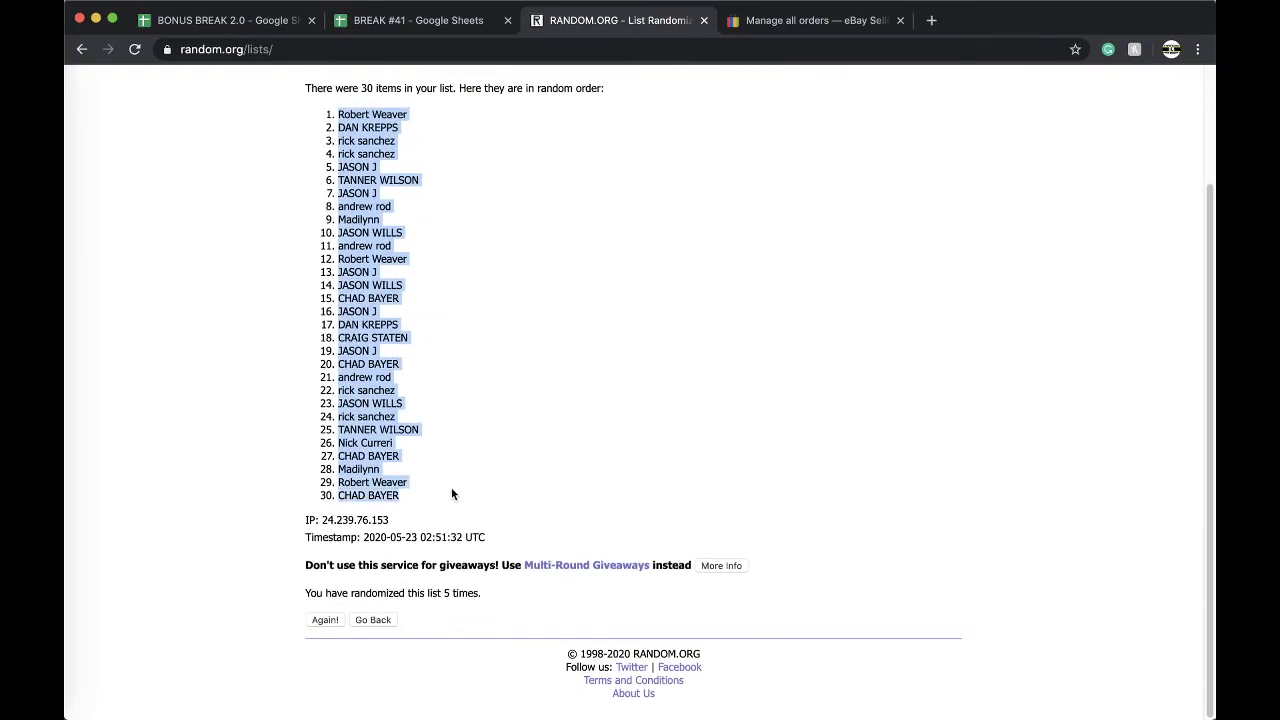
click(418, 20)
scroll(303, 212, up, 5)
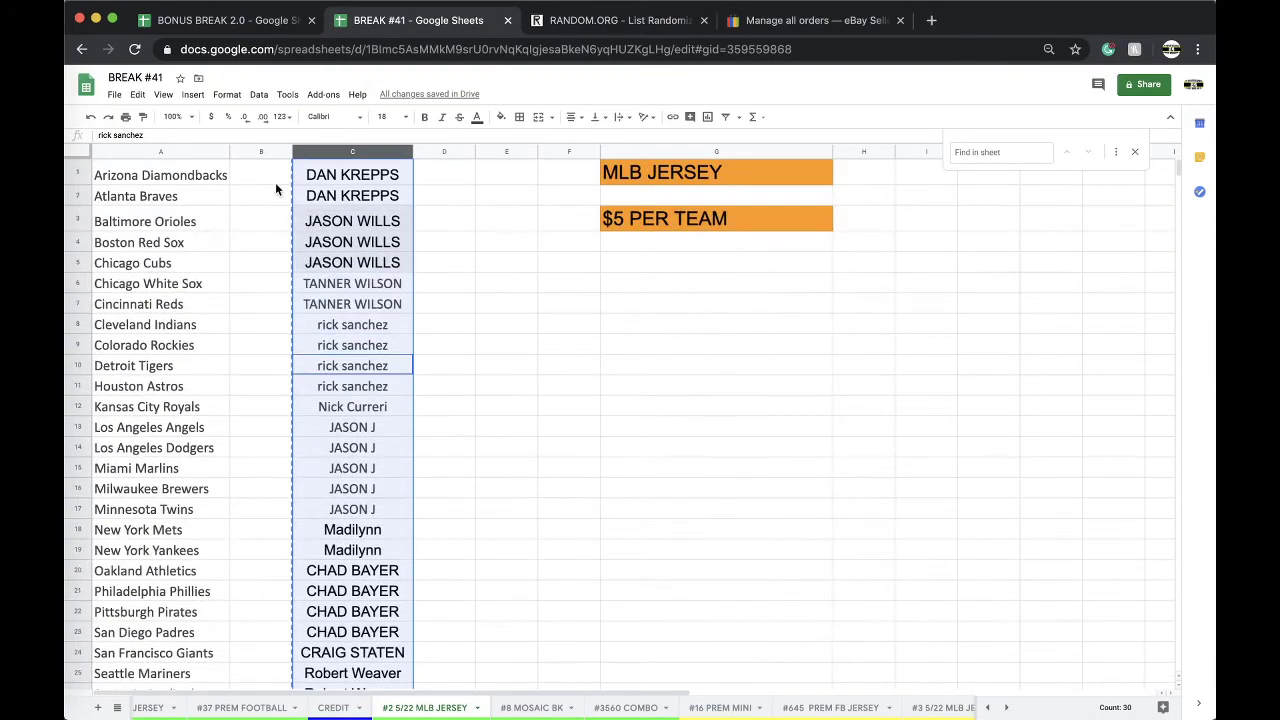
click(265, 173)
key(super+v)
click(386, 116)
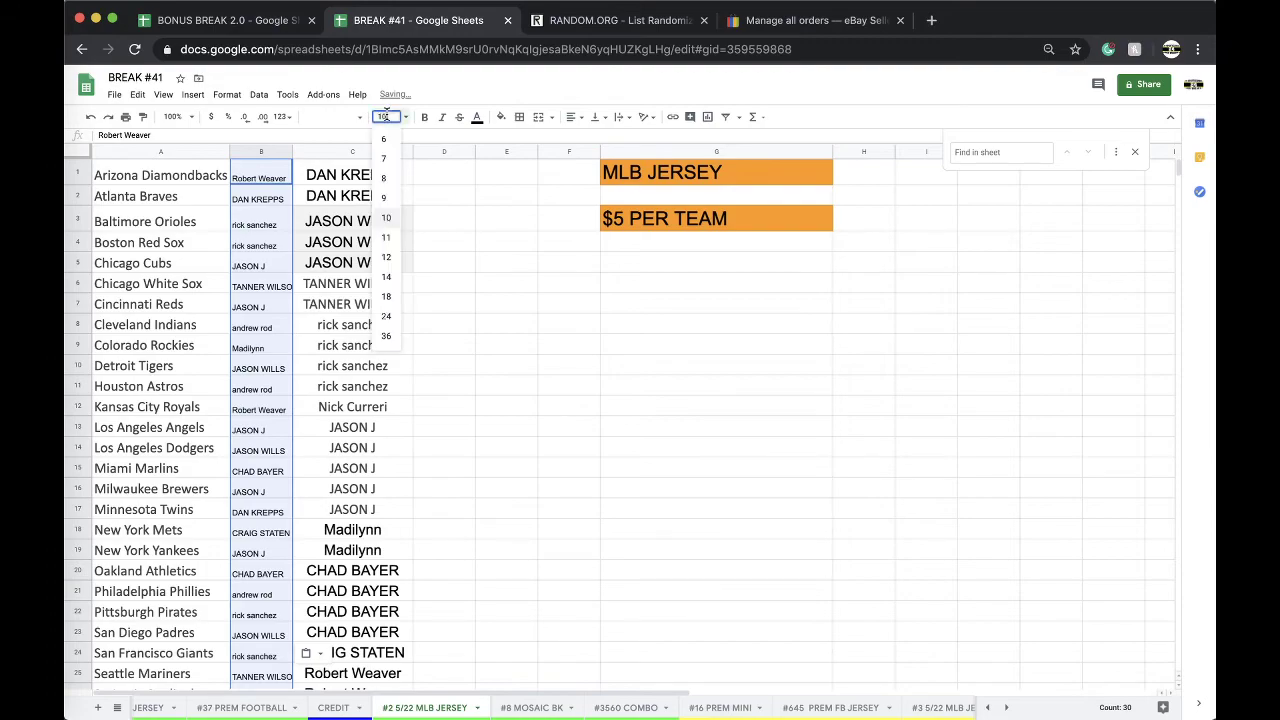
click(386, 292)
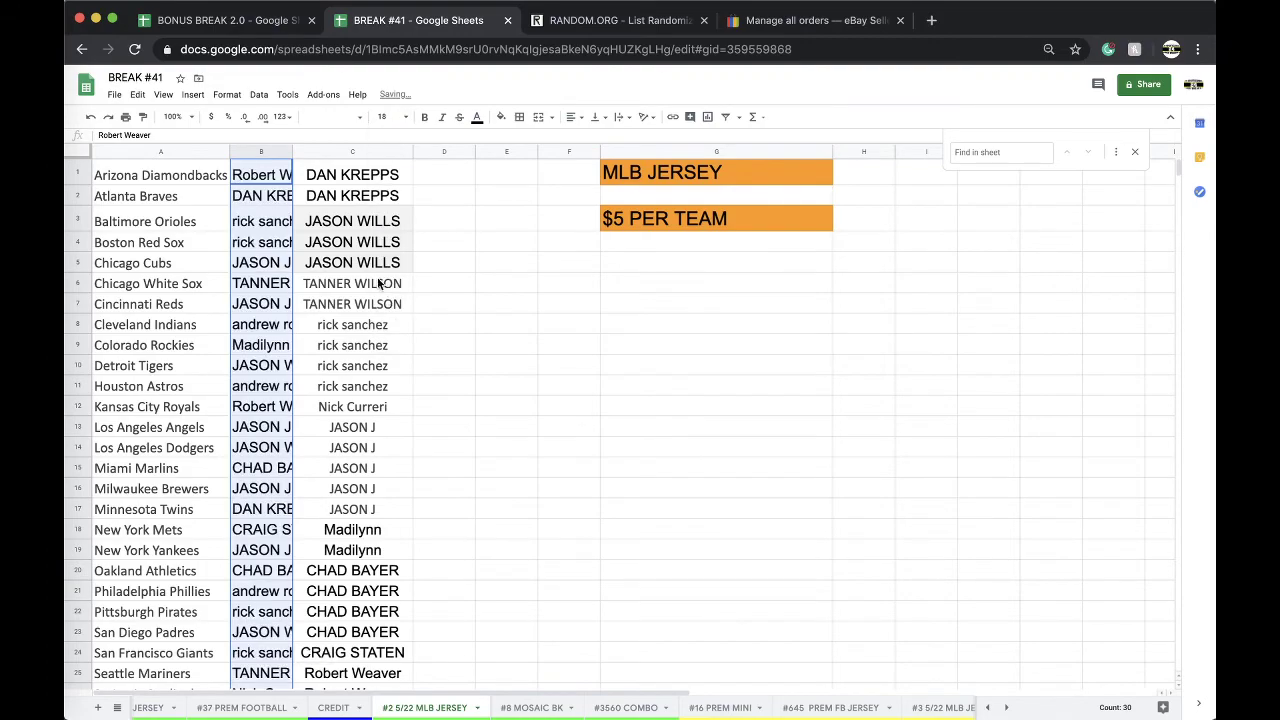
Fit column B's width to the names and sort the sheet by column B, A to Z.
double_click(291, 152)
click(260, 95)
click(266, 117)
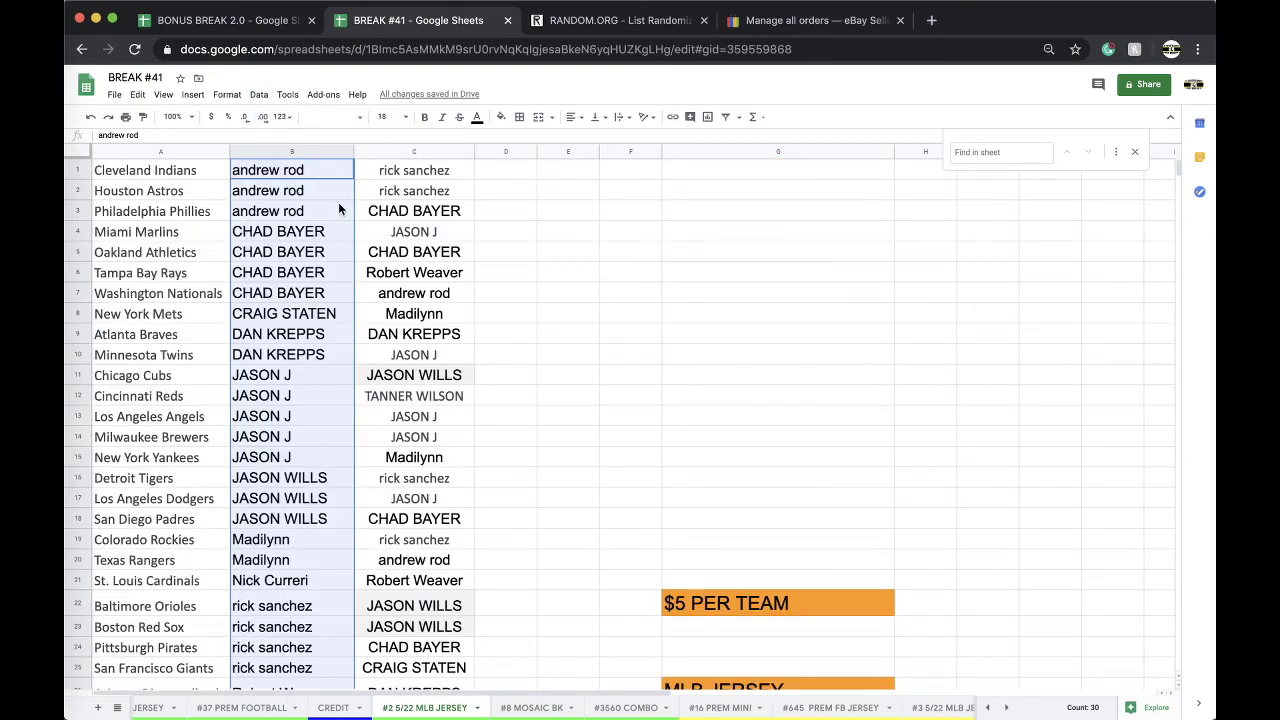
Review which teams are assigned to each participant, going through the name-sorted list to its last row.
click(300, 314)
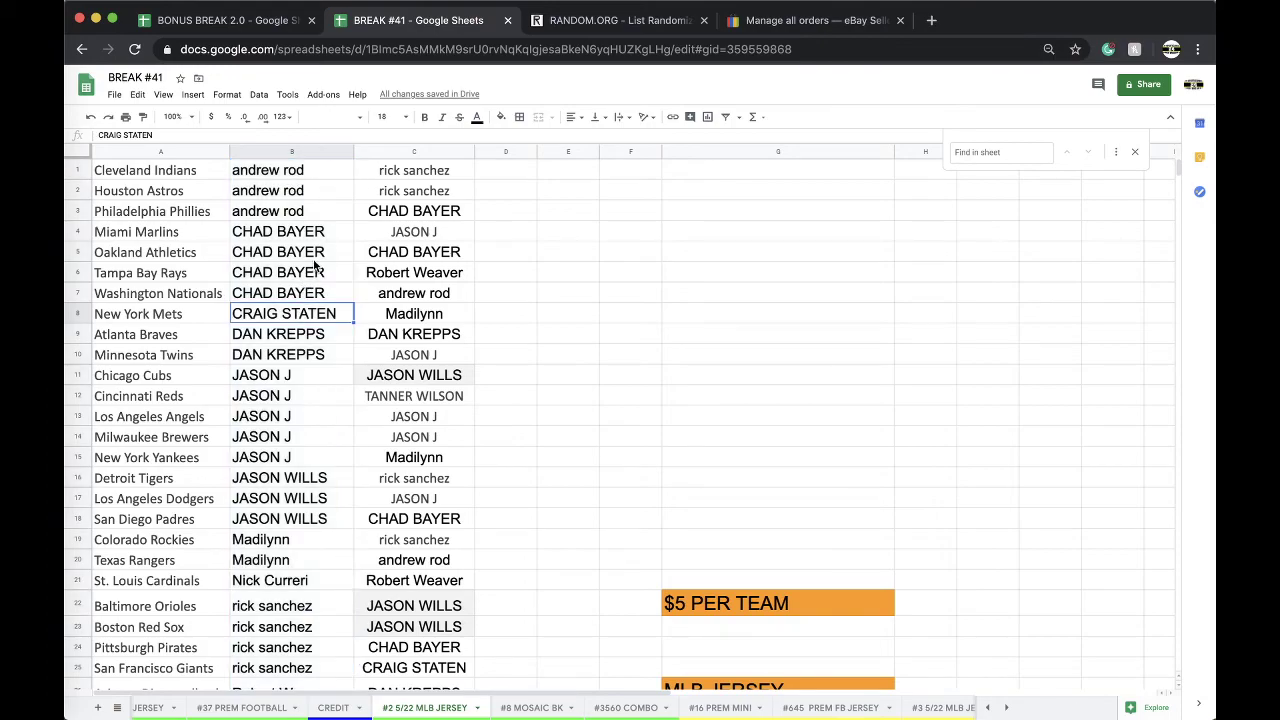
scroll(308, 315, down, 1)
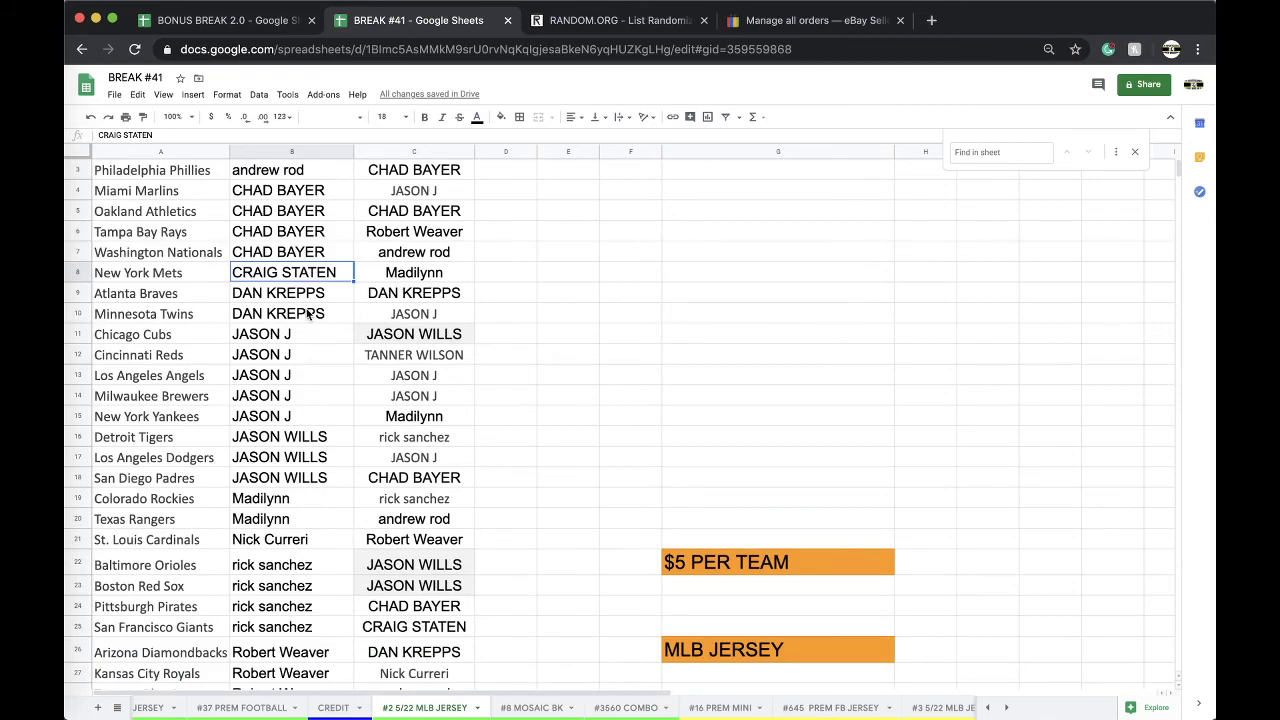
scroll(308, 314, down, 1)
scroll(308, 314, down, 2)
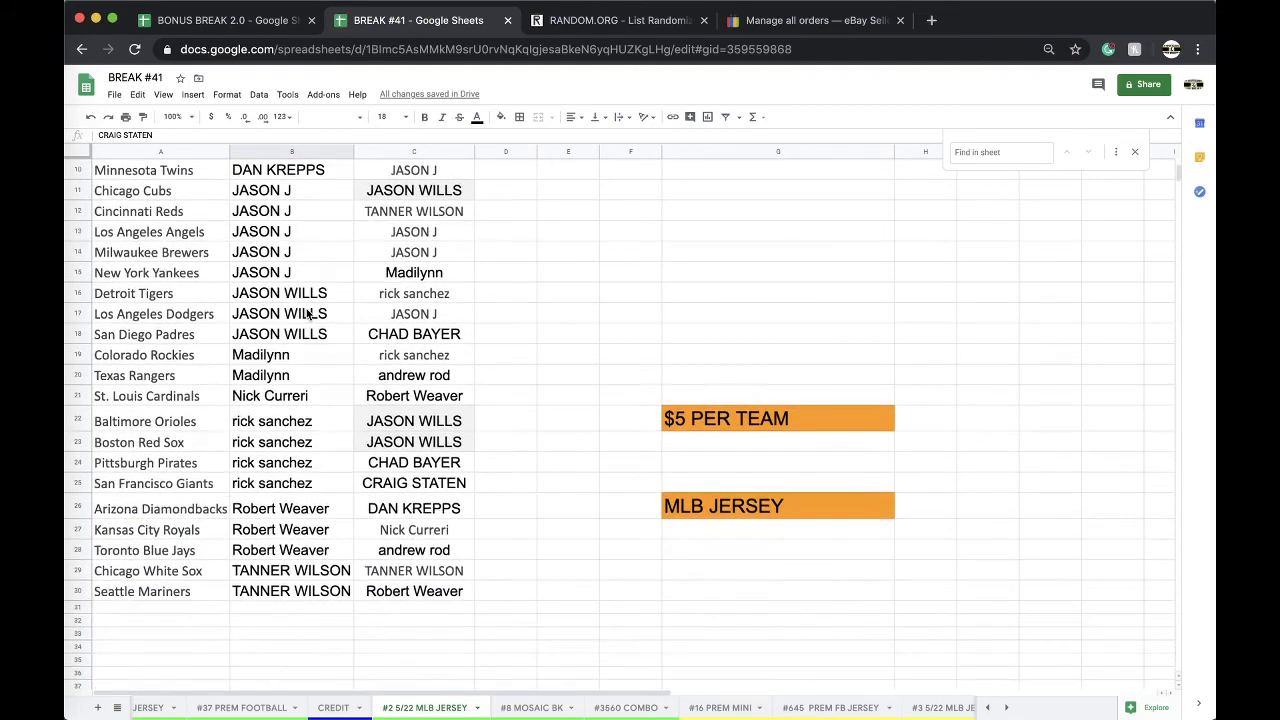
scroll(308, 314, down, 1)
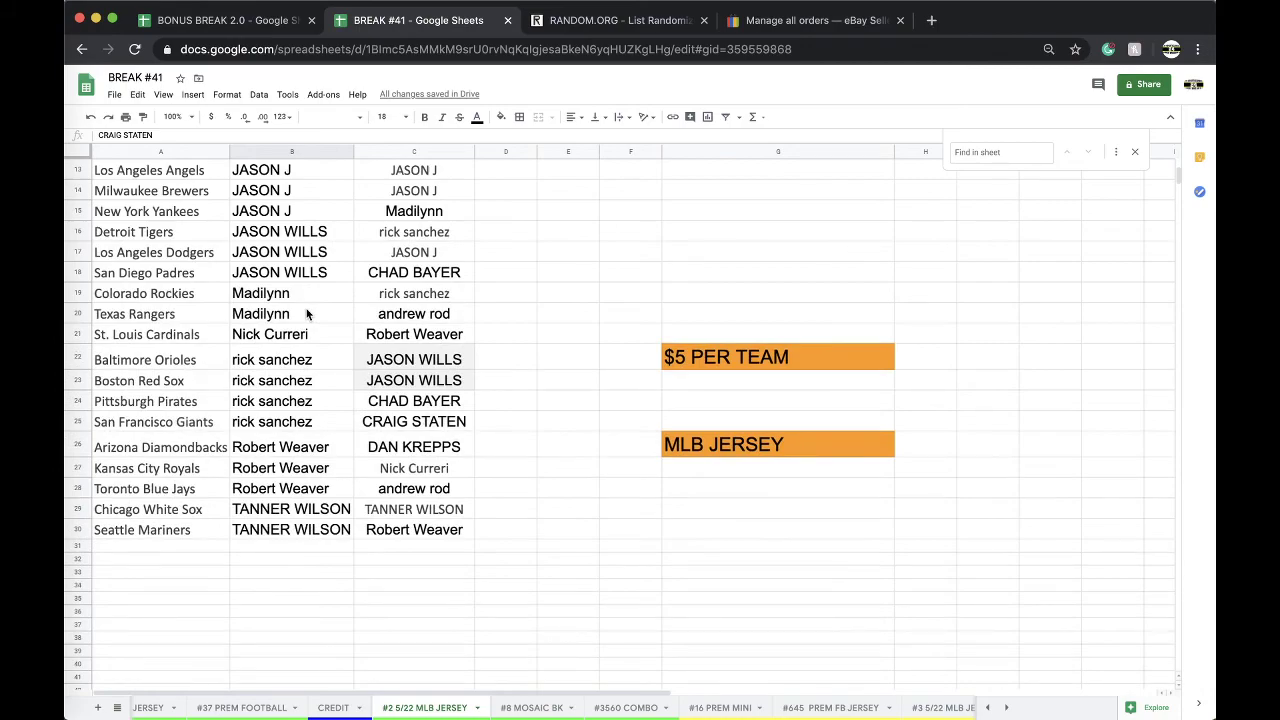
scroll(308, 314, down, 1)
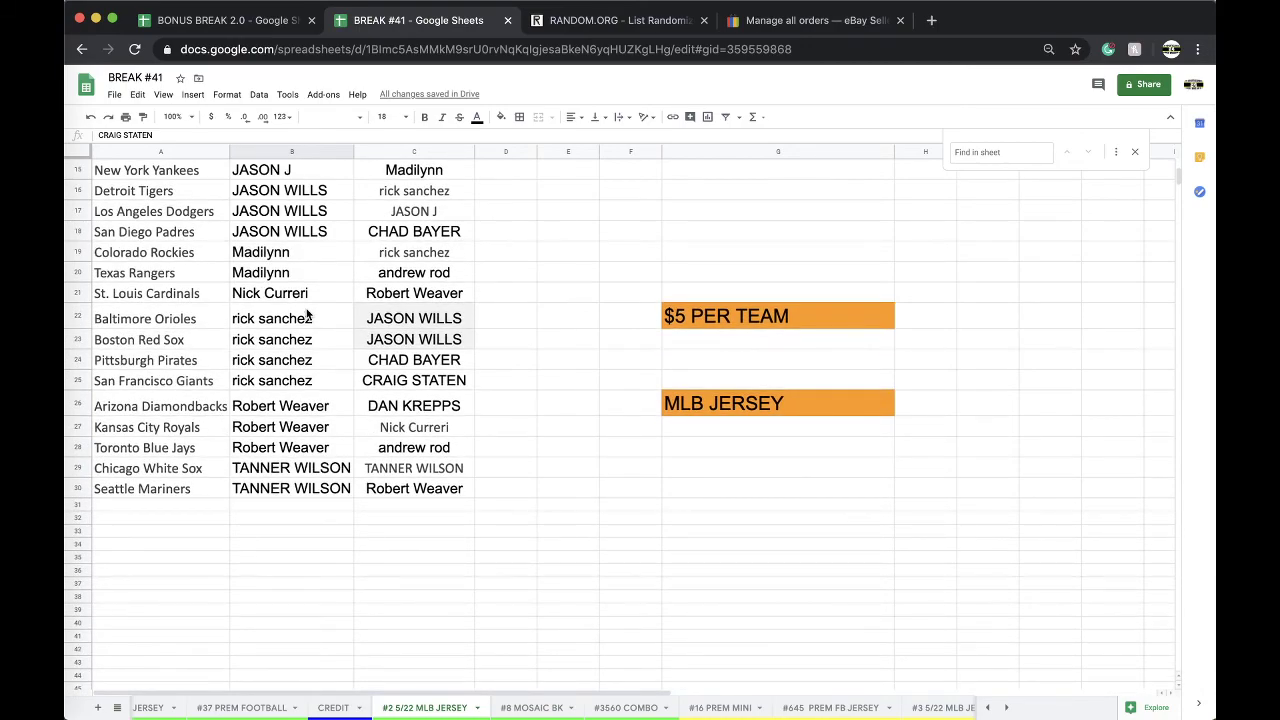
scroll(308, 314, down, 1)
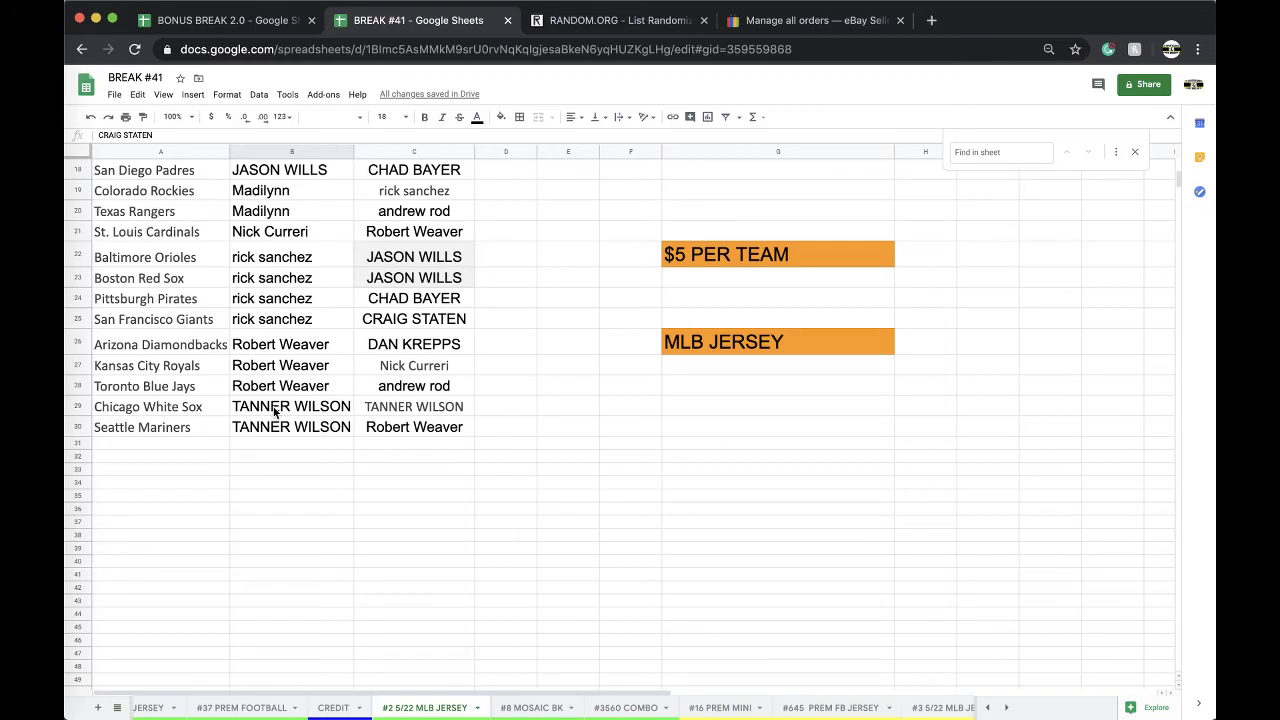
Sort the sheet by the team names in column A, A to Z.
scroll(284, 381, up, 6)
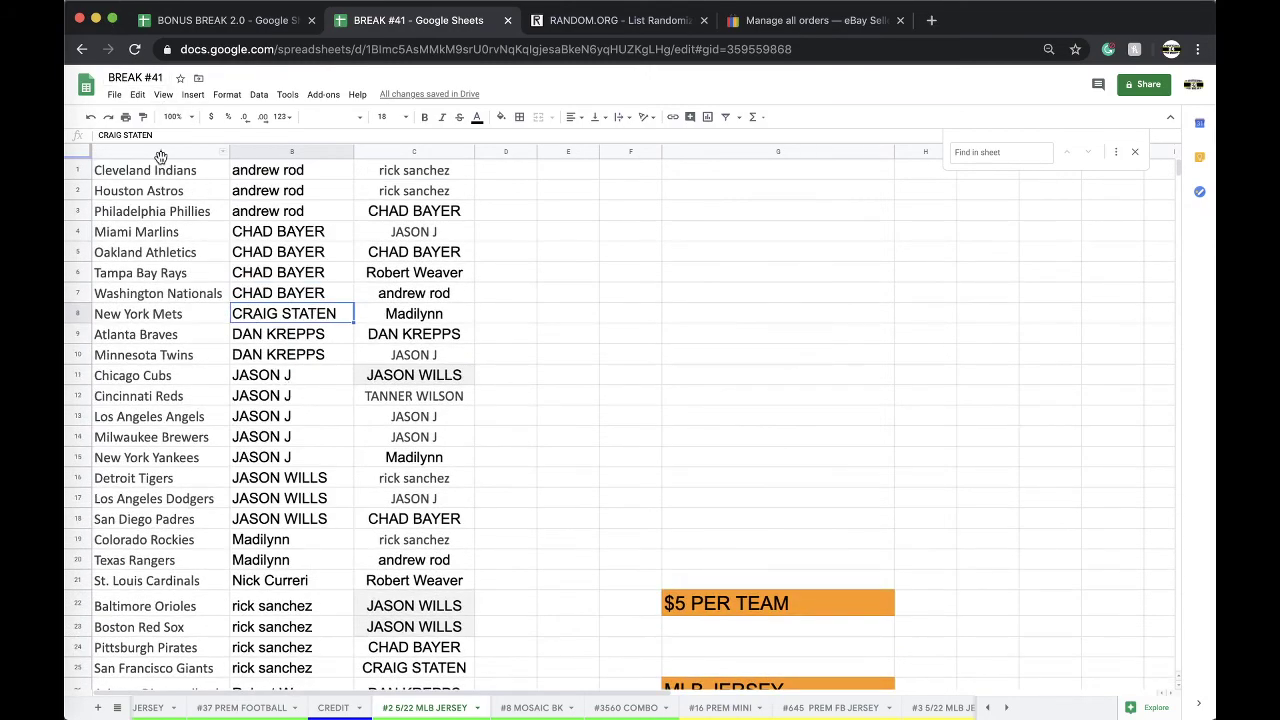
click(160, 152)
click(258, 94)
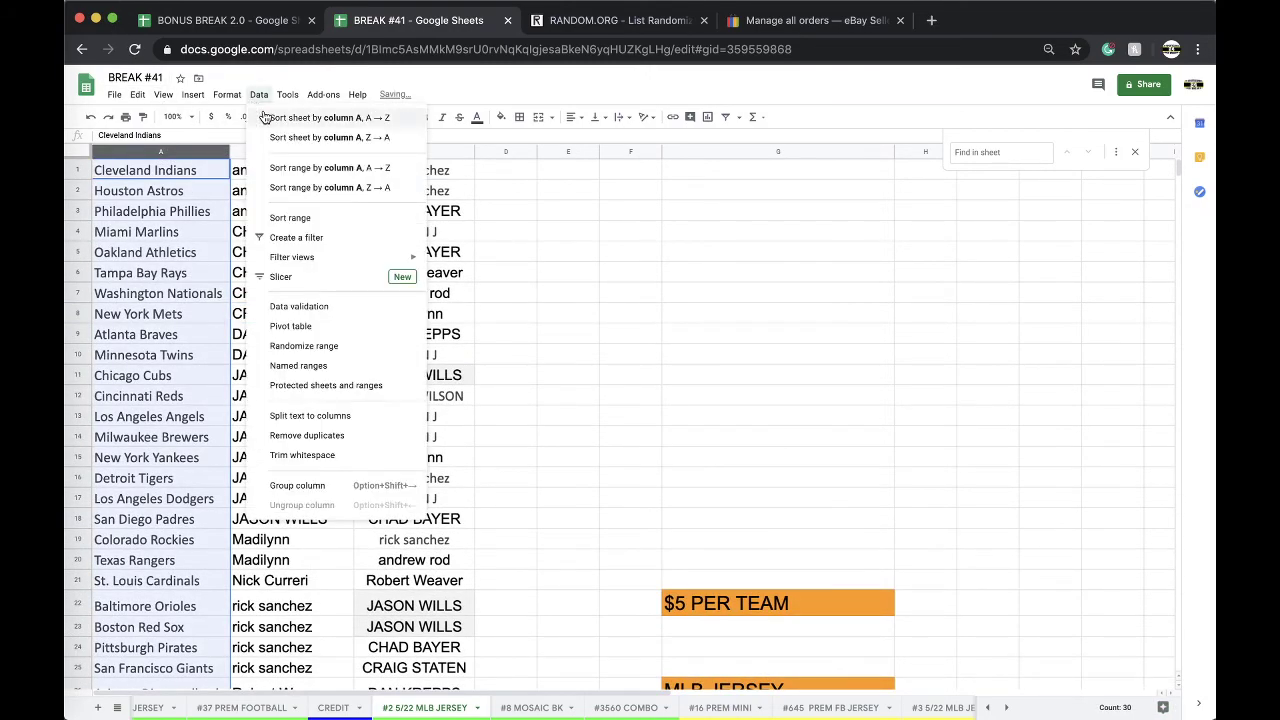
click(264, 117)
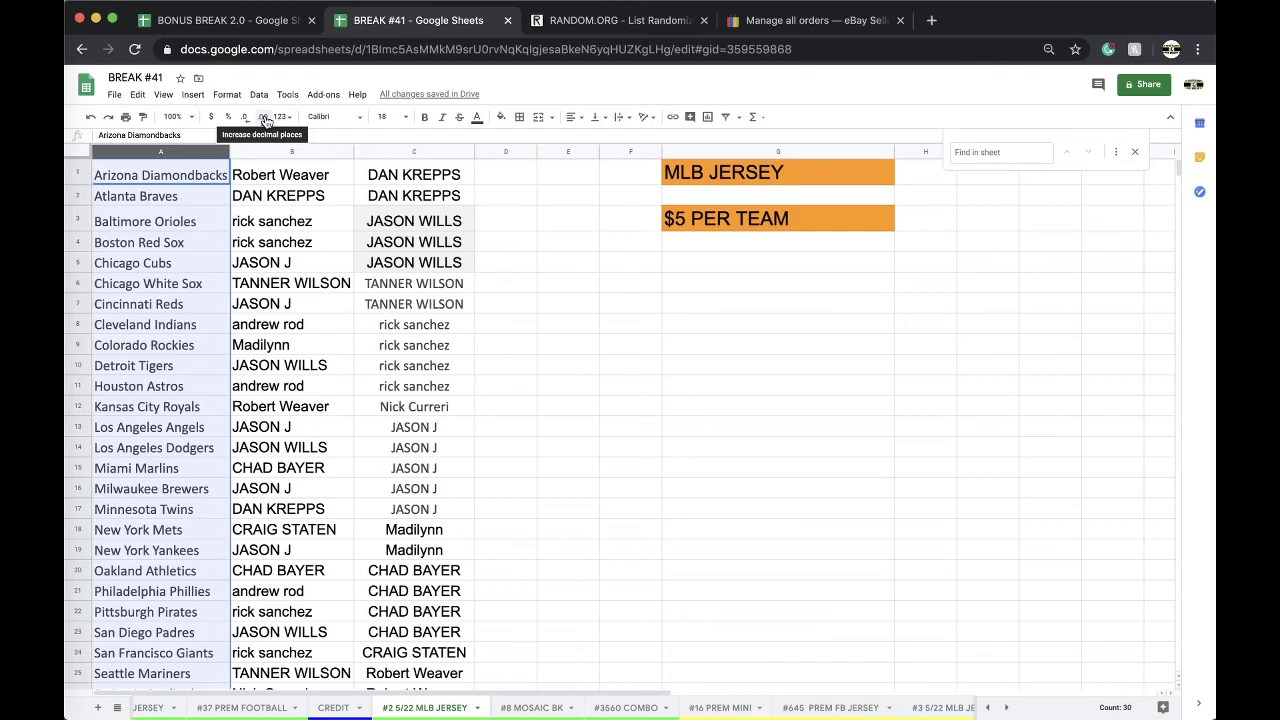
click(265, 118)
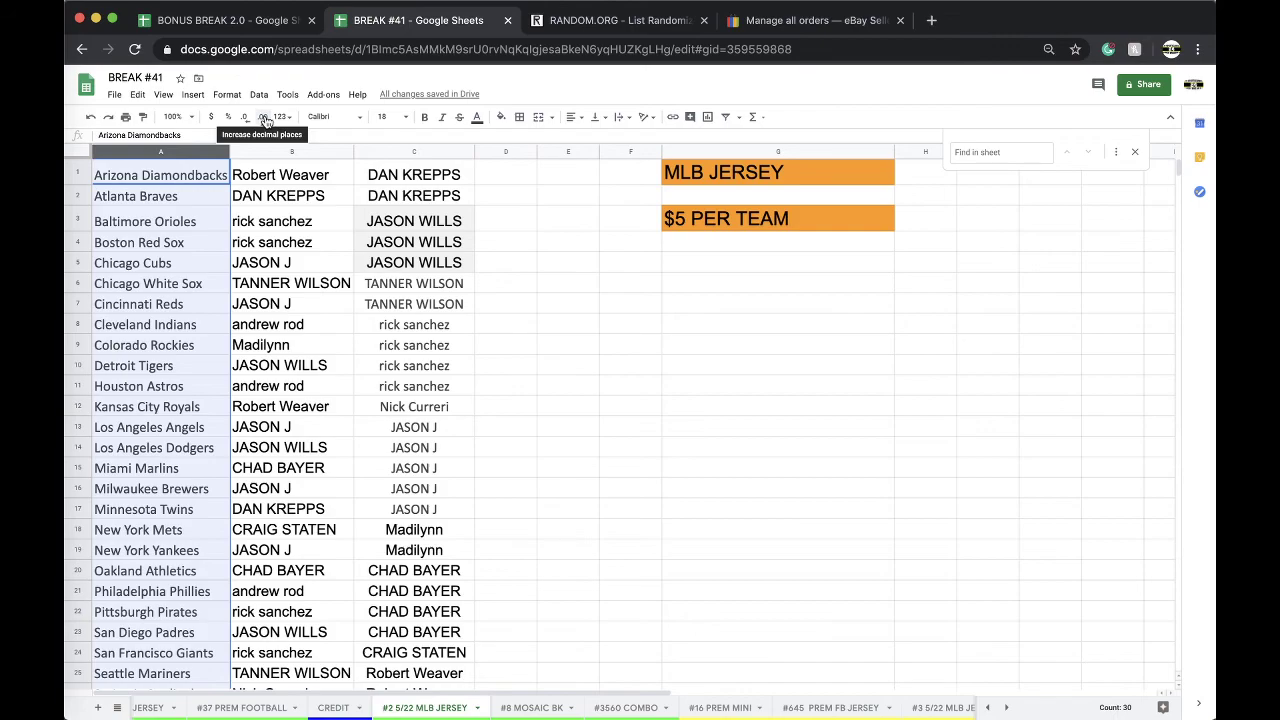